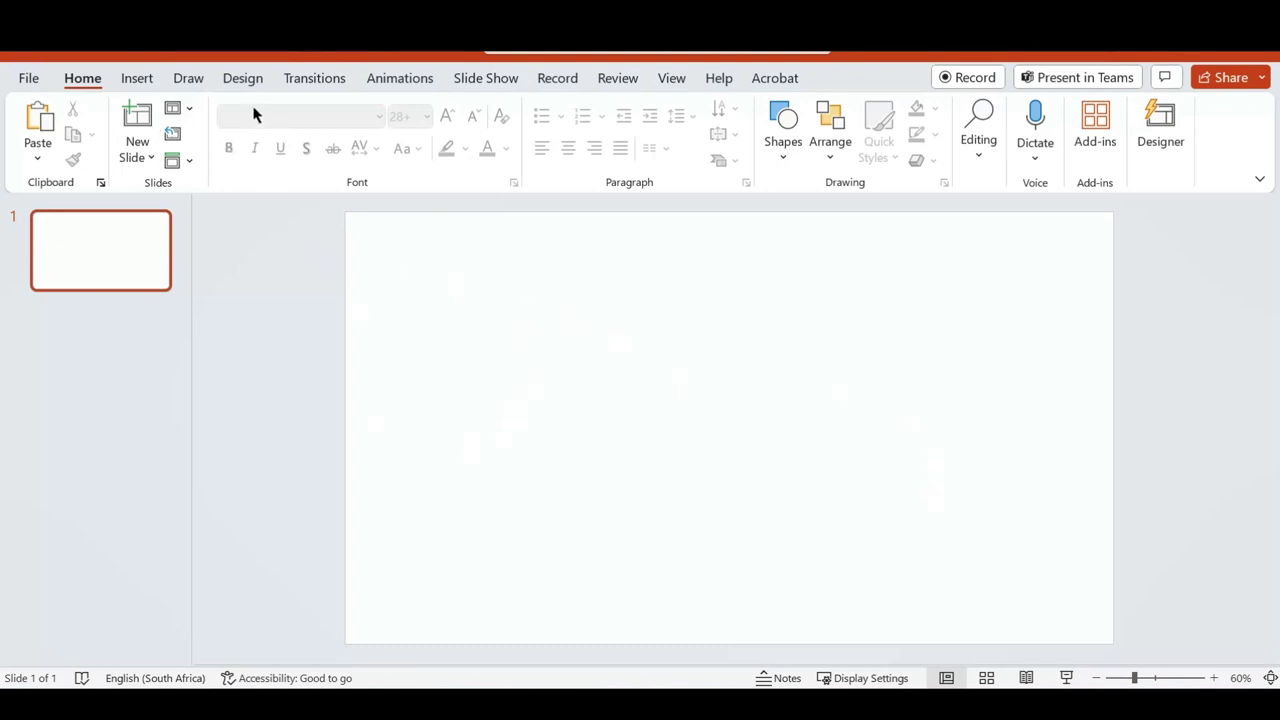
Draw a text box near the top-left of the blank slide using Insert > Text Box.
left_click(138, 78)
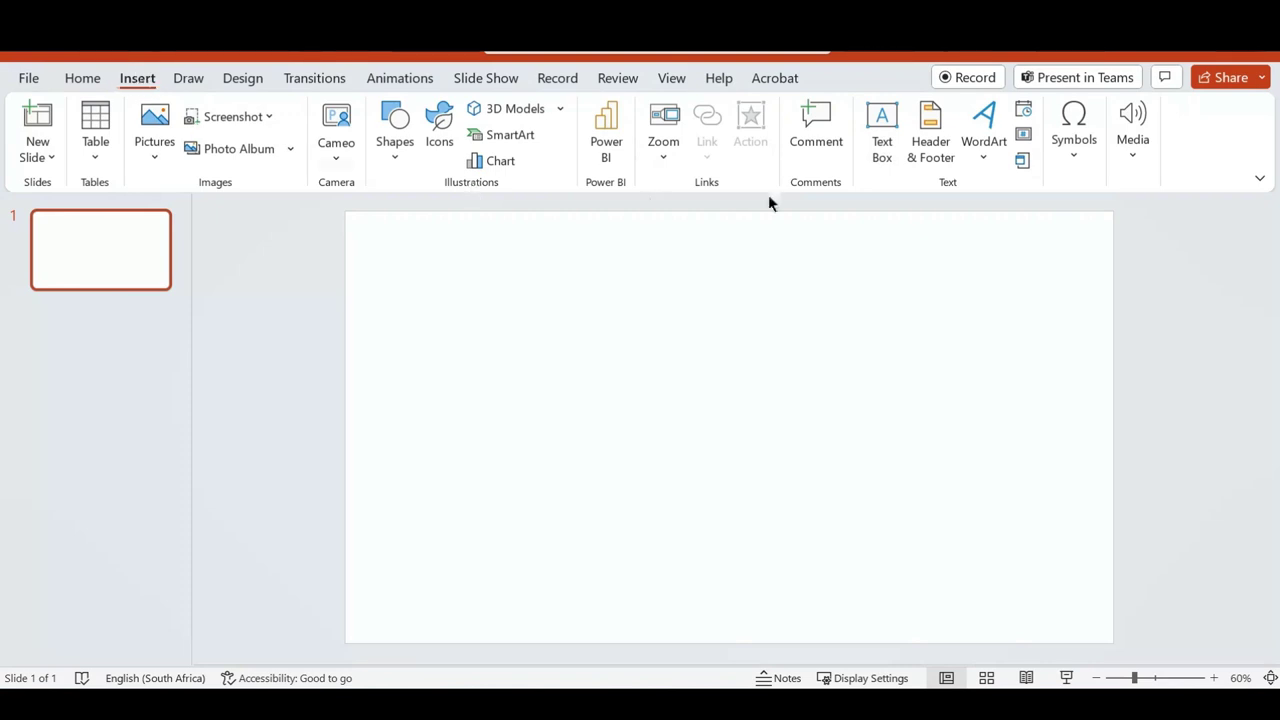
left_click(882, 128)
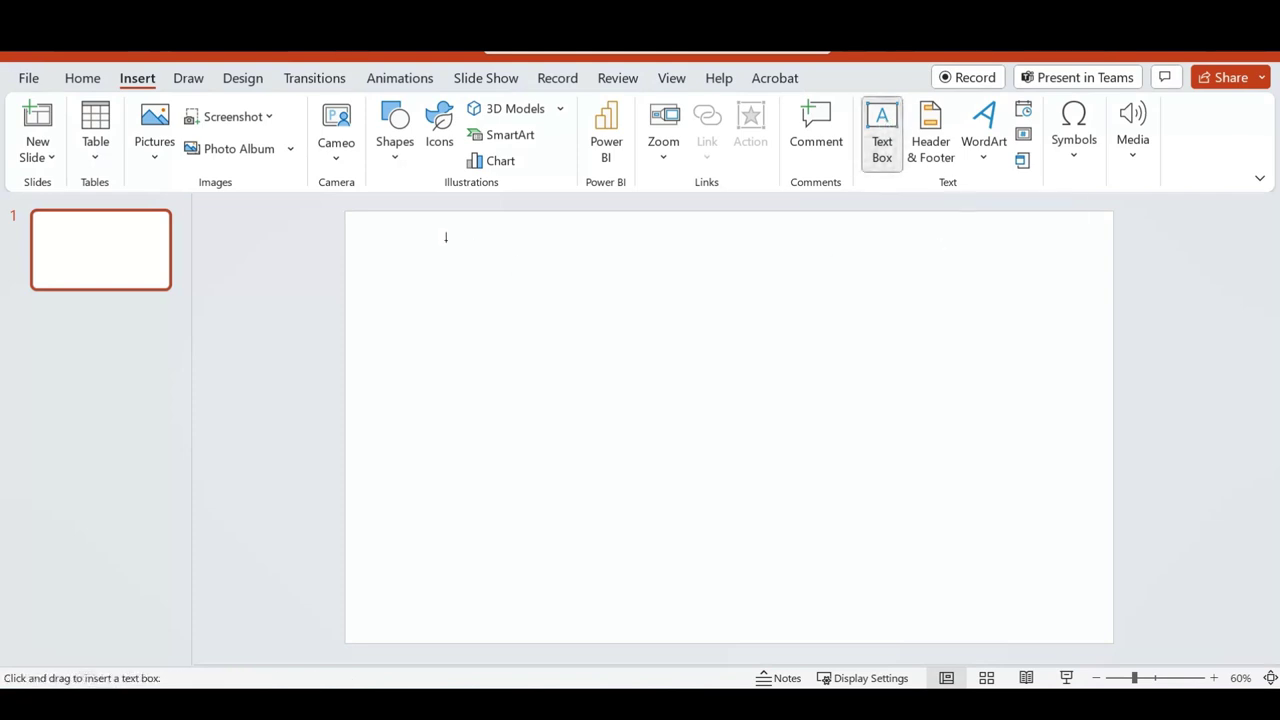
left_click_drag(446, 242, 620, 289)
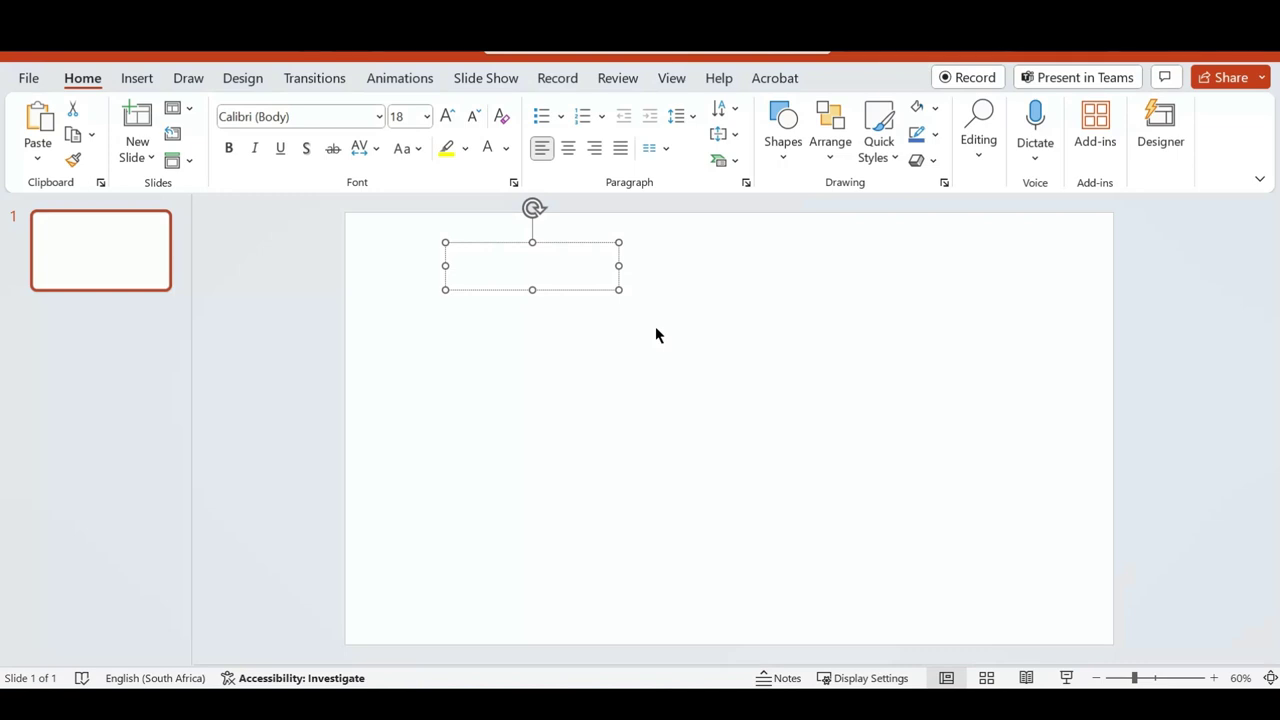
Type a row of 17 dashes in the text box, reselect the box and show Shape Format.
type("-----------------")
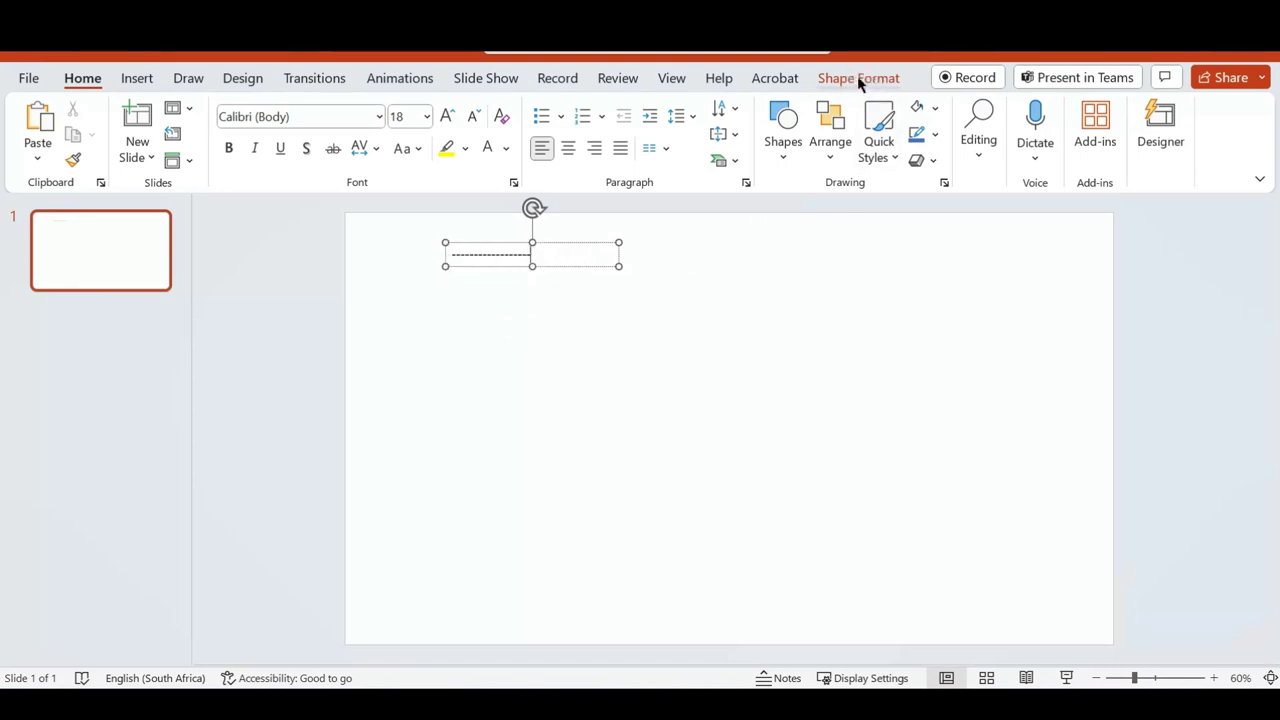
left_click(666, 264)
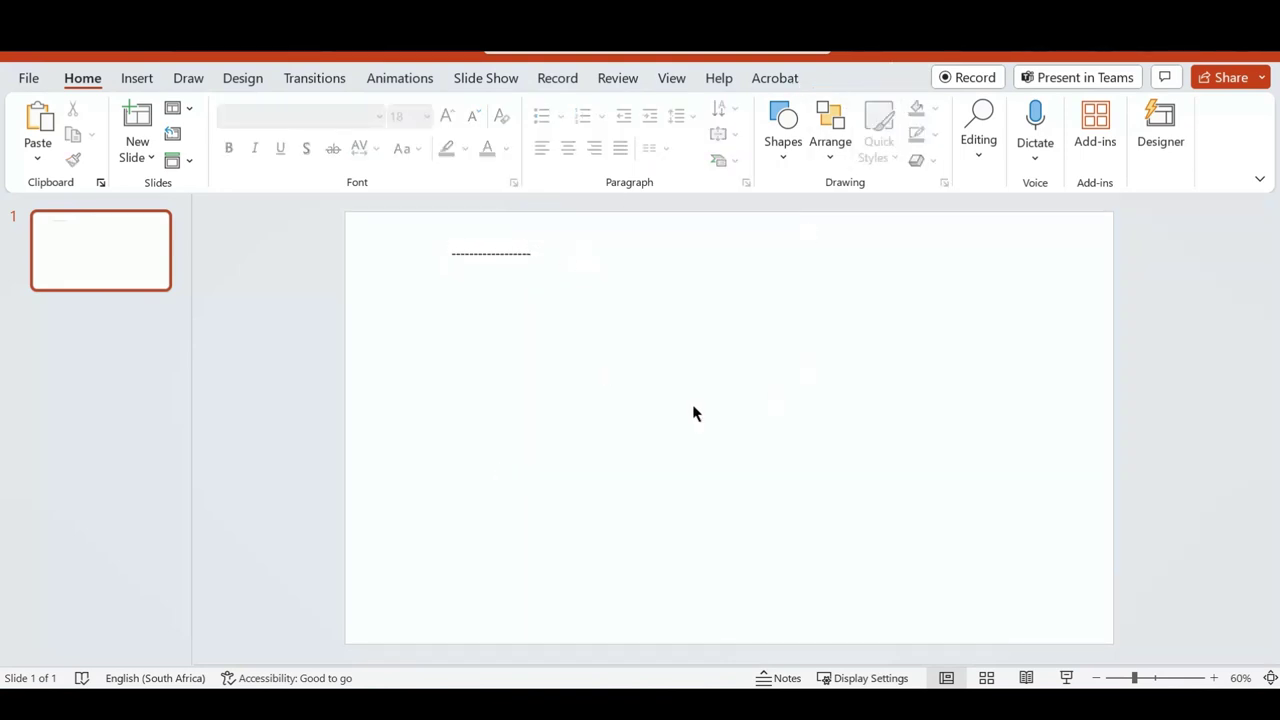
left_click(521, 254)
key("Escape")
left_click(847, 79)
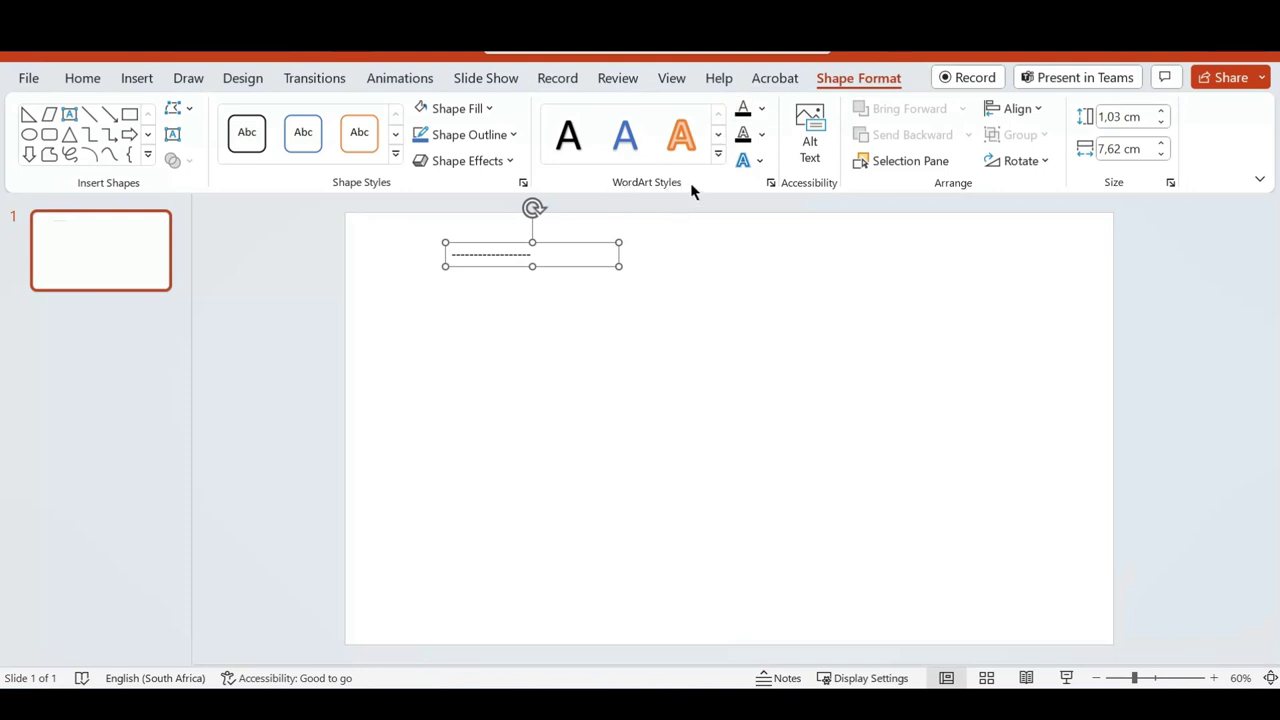
Apply the Wave: Up warp from Text Effects > Transform to the dashes.
left_click(761, 163)
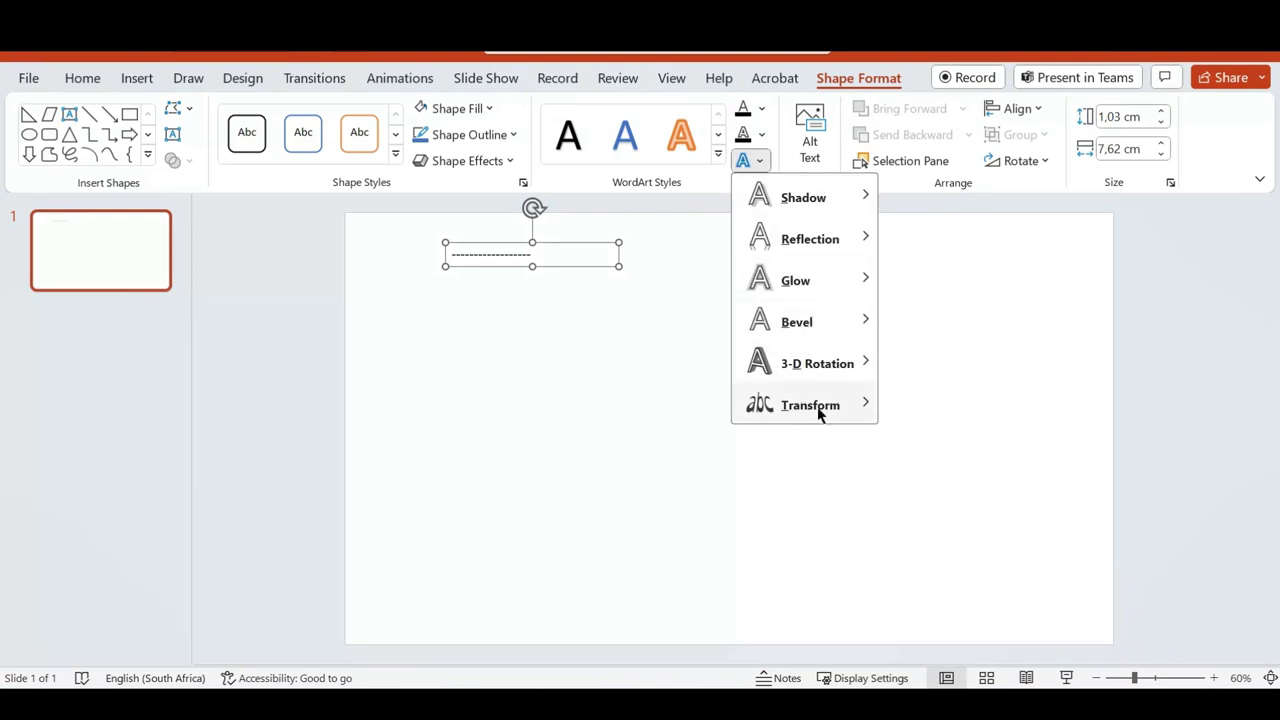
mouse_move(811, 408)
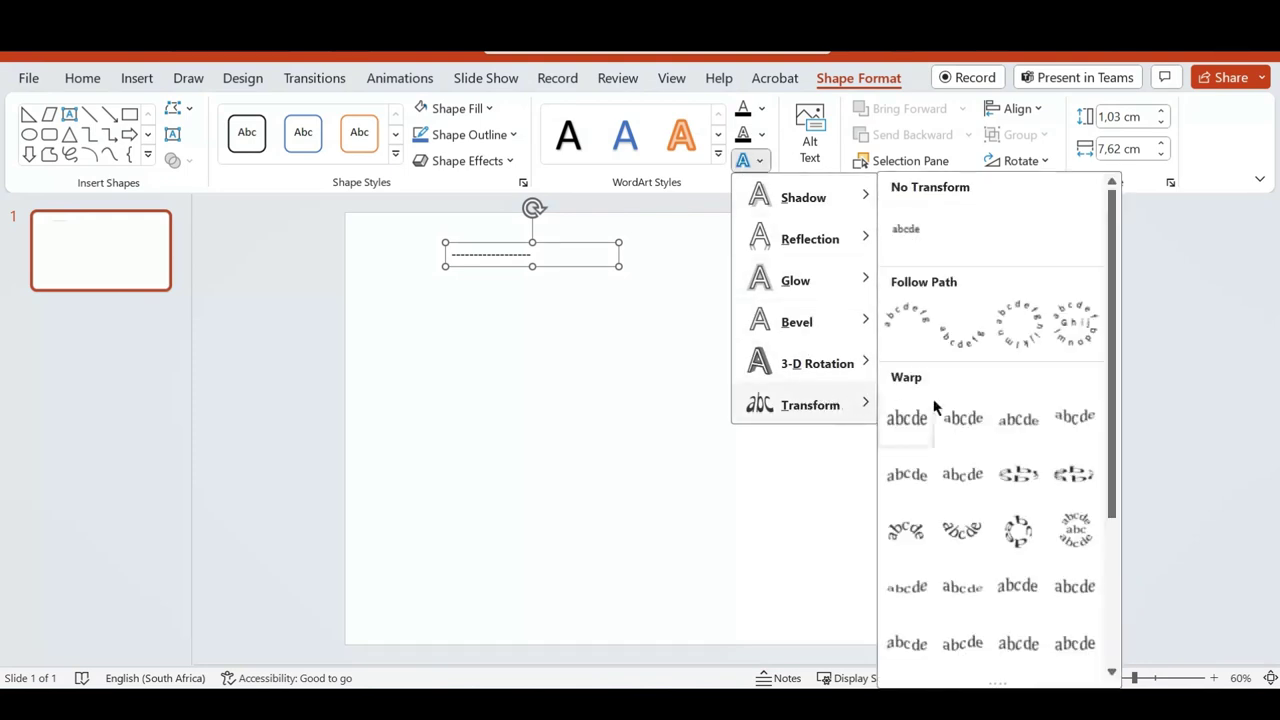
left_click_drag(1112, 399, 1103, 509)
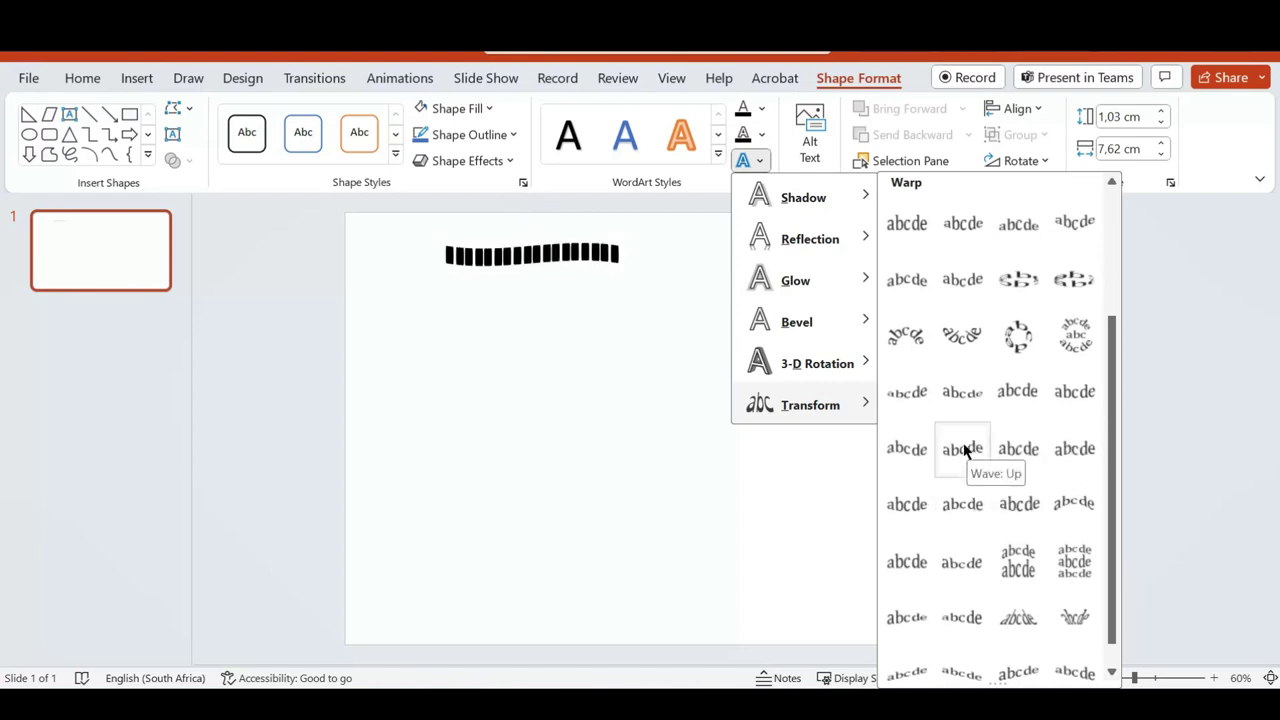
left_click(1021, 447)
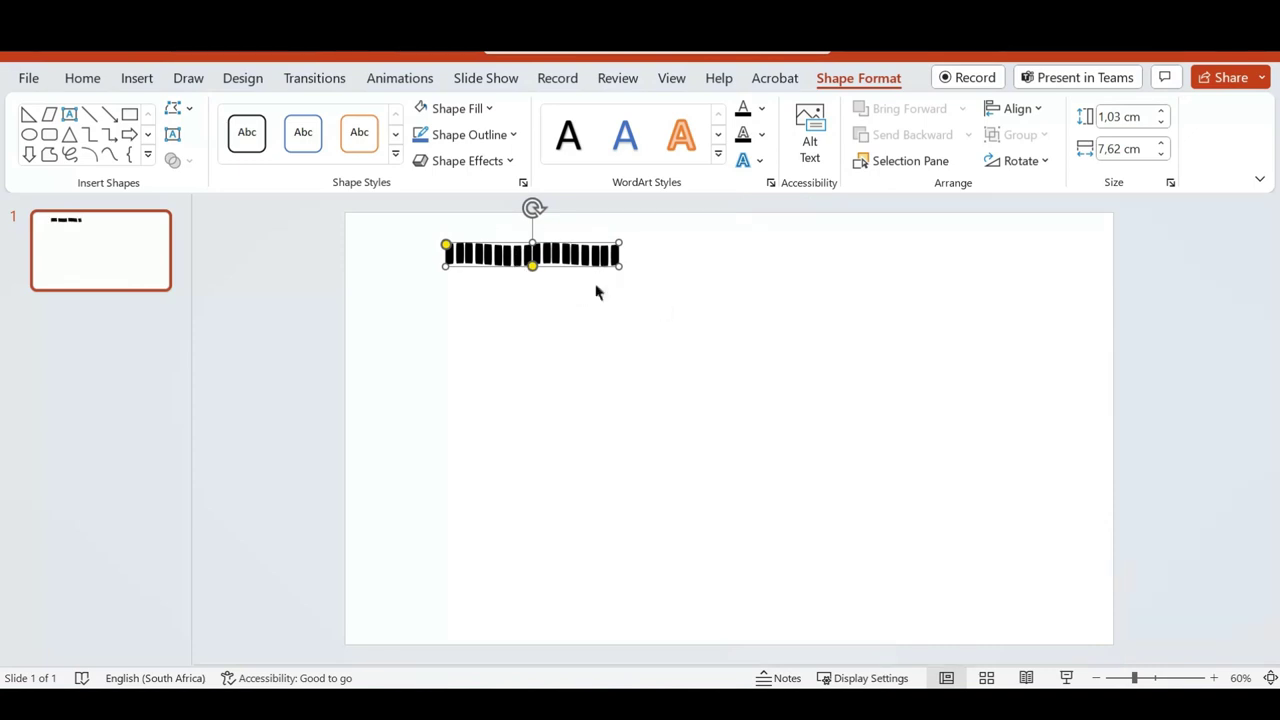
Enlarge the warped bars, slant them diagonally and widen the shape to both sides.
left_click_drag(624, 268, 1056, 488)
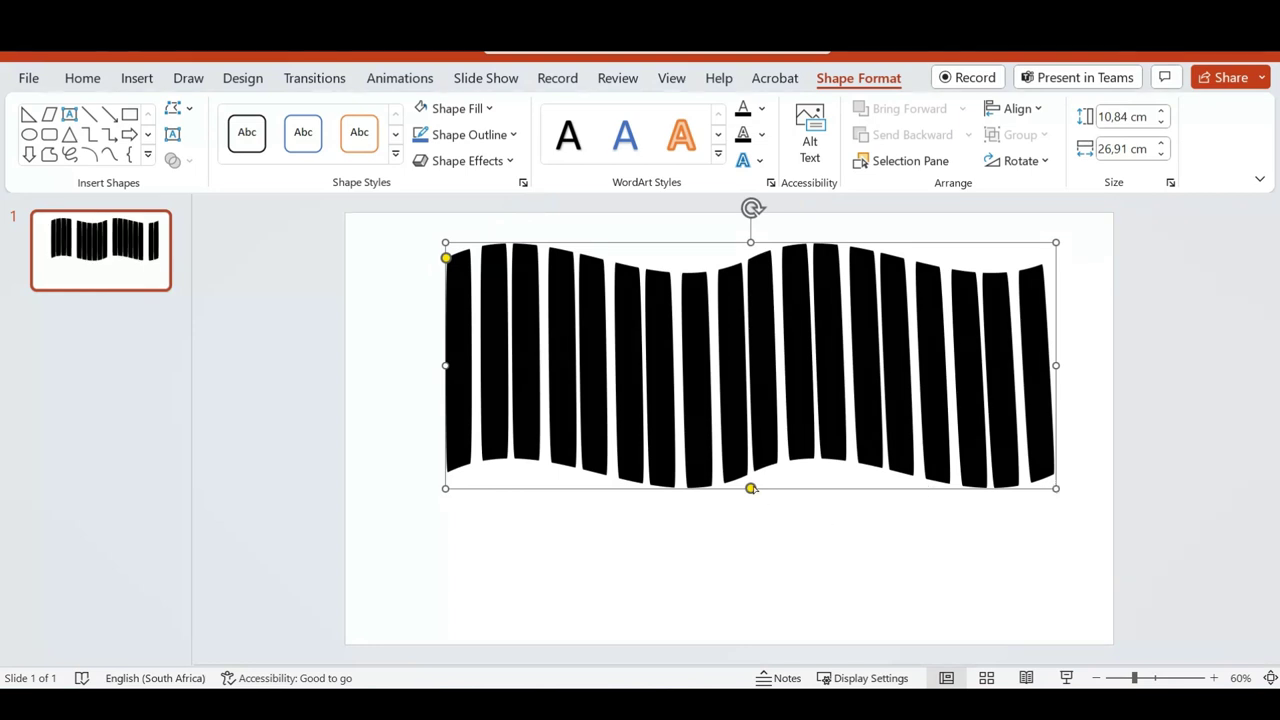
left_click_drag(750, 488, 652, 491)
left_click_drag(440, 365, 300, 365)
left_click_drag(1058, 367, 1198, 365)
mouse_move(659, 488)
left_mouse_down()
mouse_move(751, 488)
mouse_move(659, 489)
left_mouse_up()
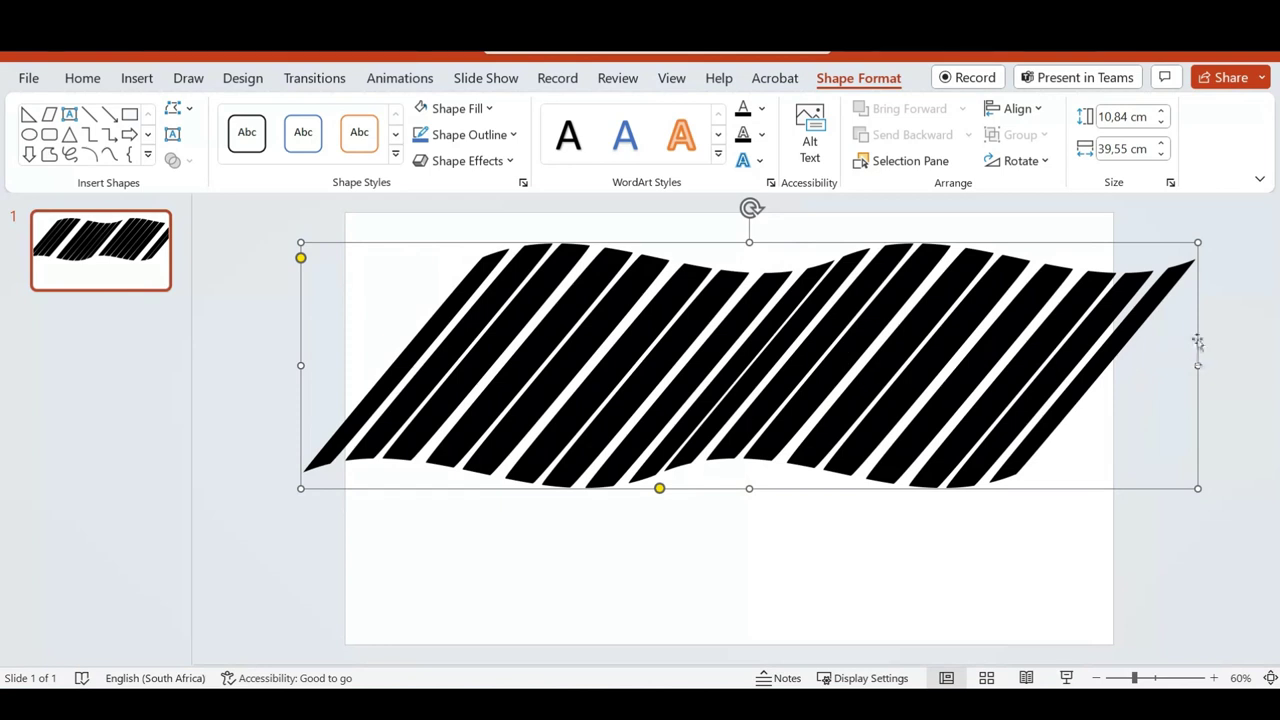
Stretch the stripes to about 13,85 × 44,83 cm past the slide's top edge and fine-tune the wave.
left_click_drag(1200, 242, 1215, 174)
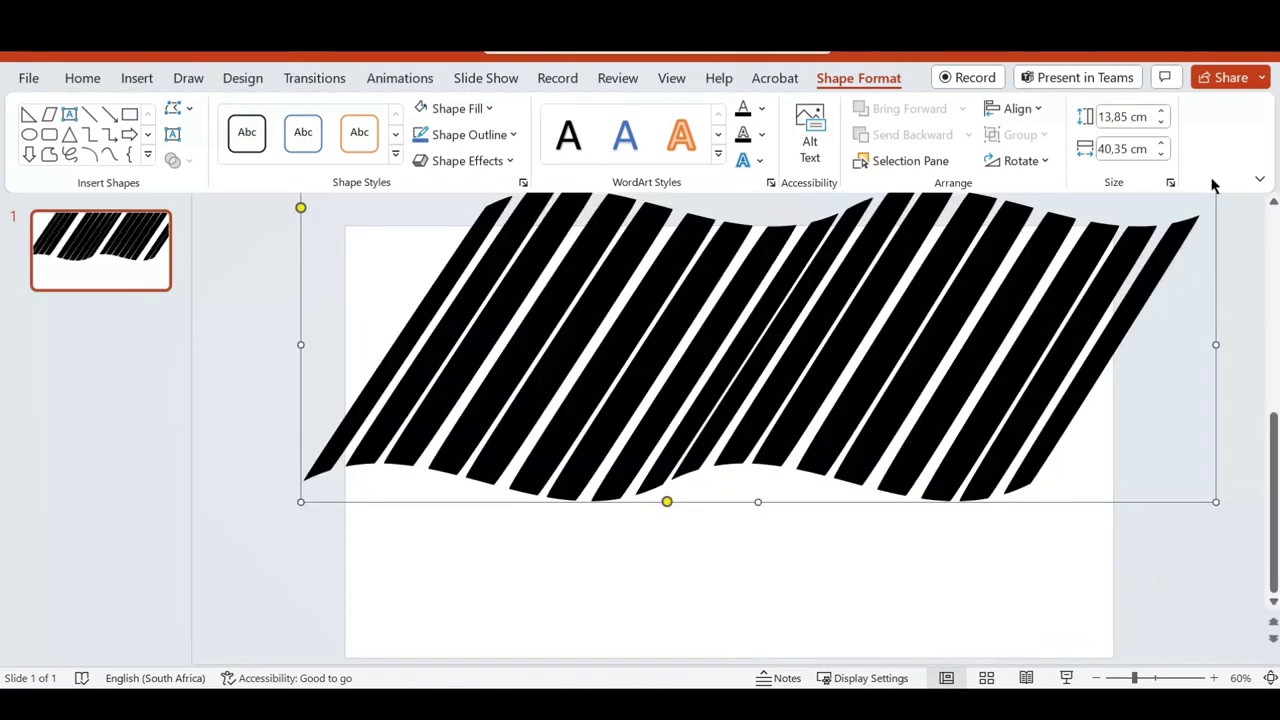
left_click_drag(804, 371, 749, 451)
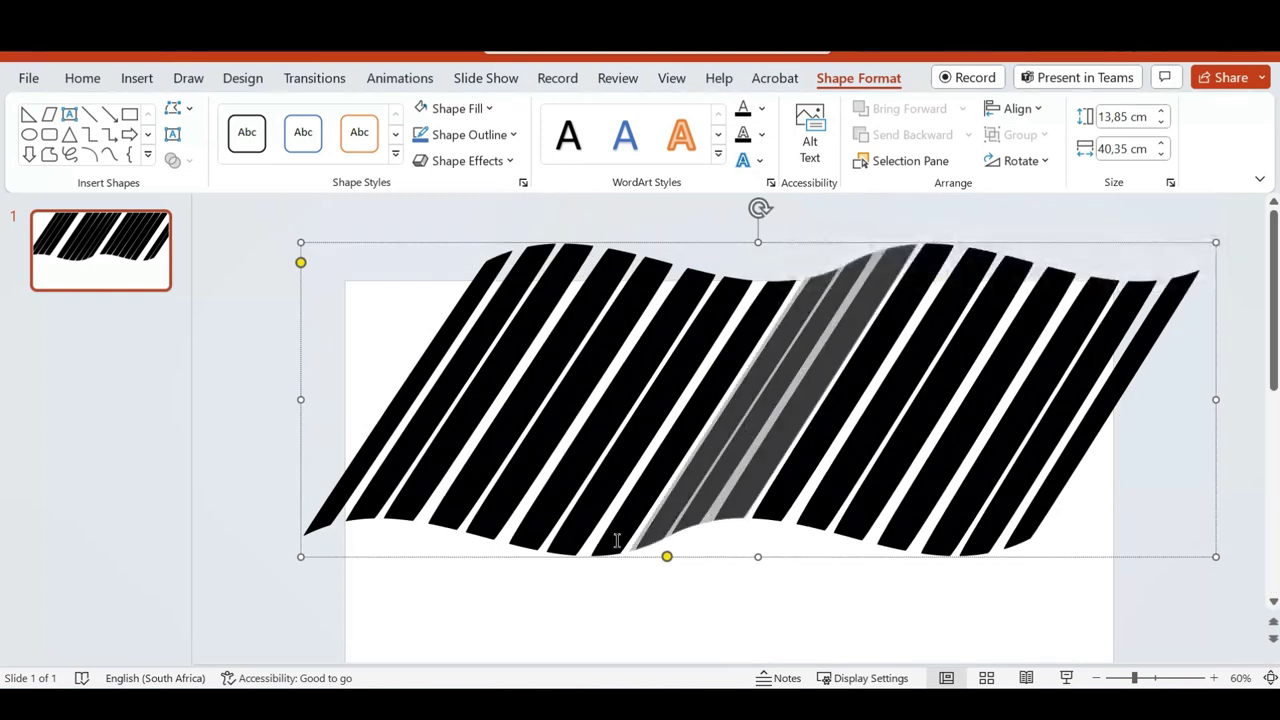
left_click_drag(302, 398, 205, 396)
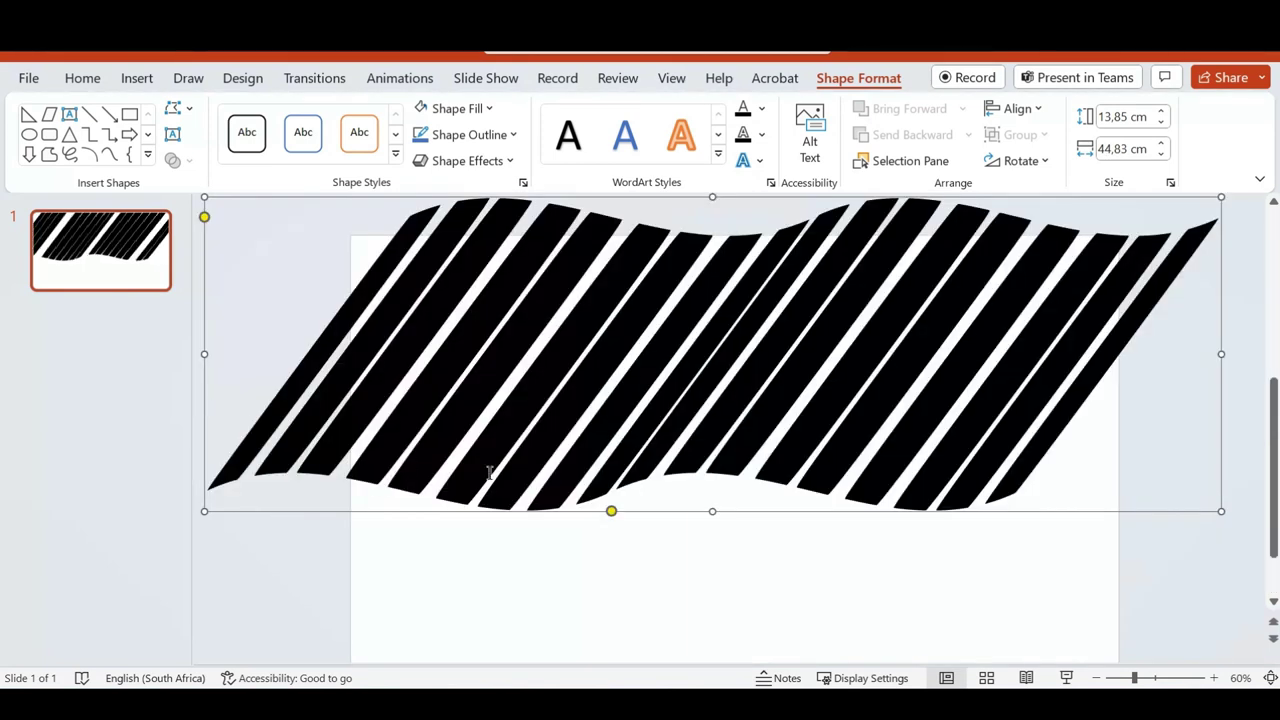
left_click_drag(763, 512, 789, 481)
left_click_drag(640, 482, 678, 481)
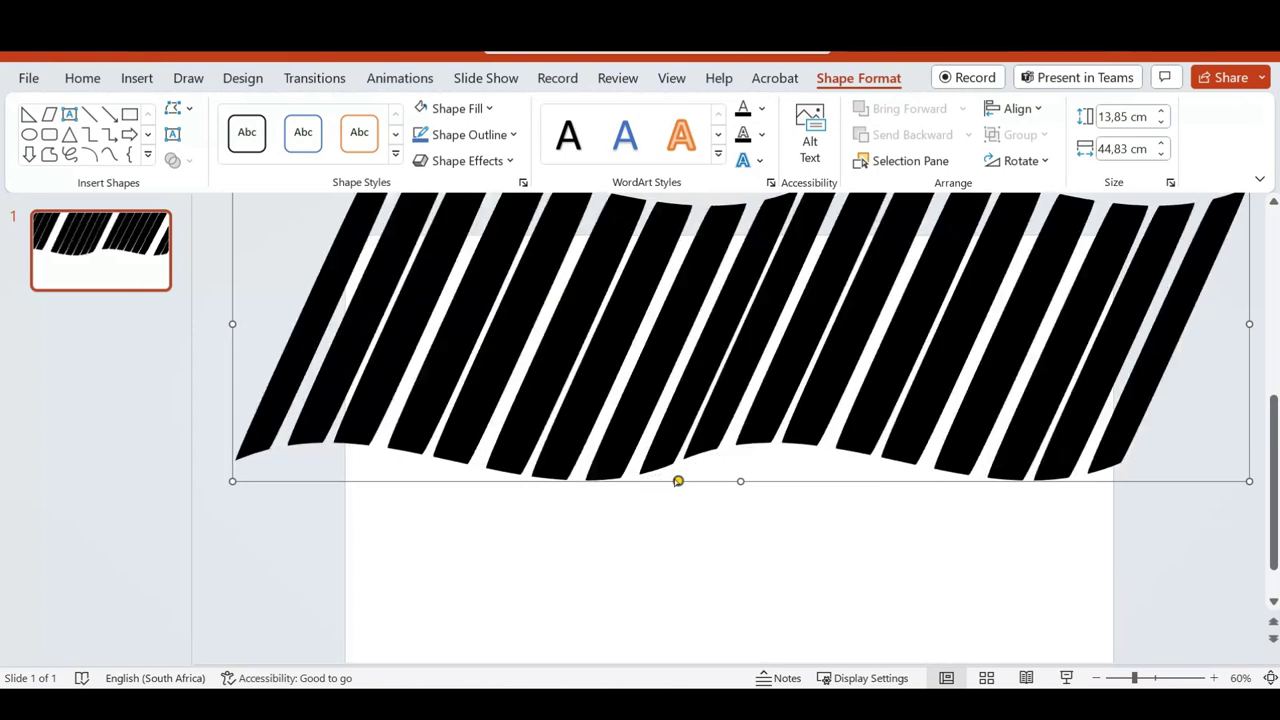
left_click(1175, 540)
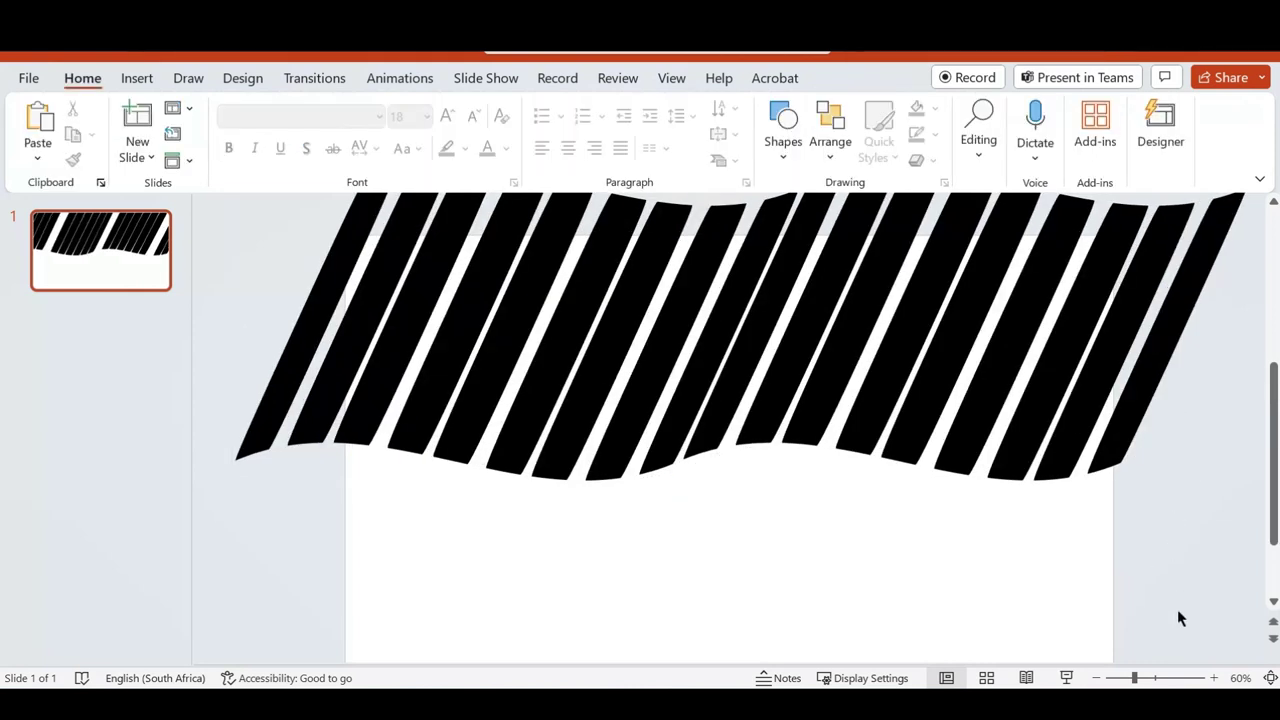
Zoom out to 40% so the whole striped shape and slide are visible.
left_click(1097, 678)
left_click(1097, 678)
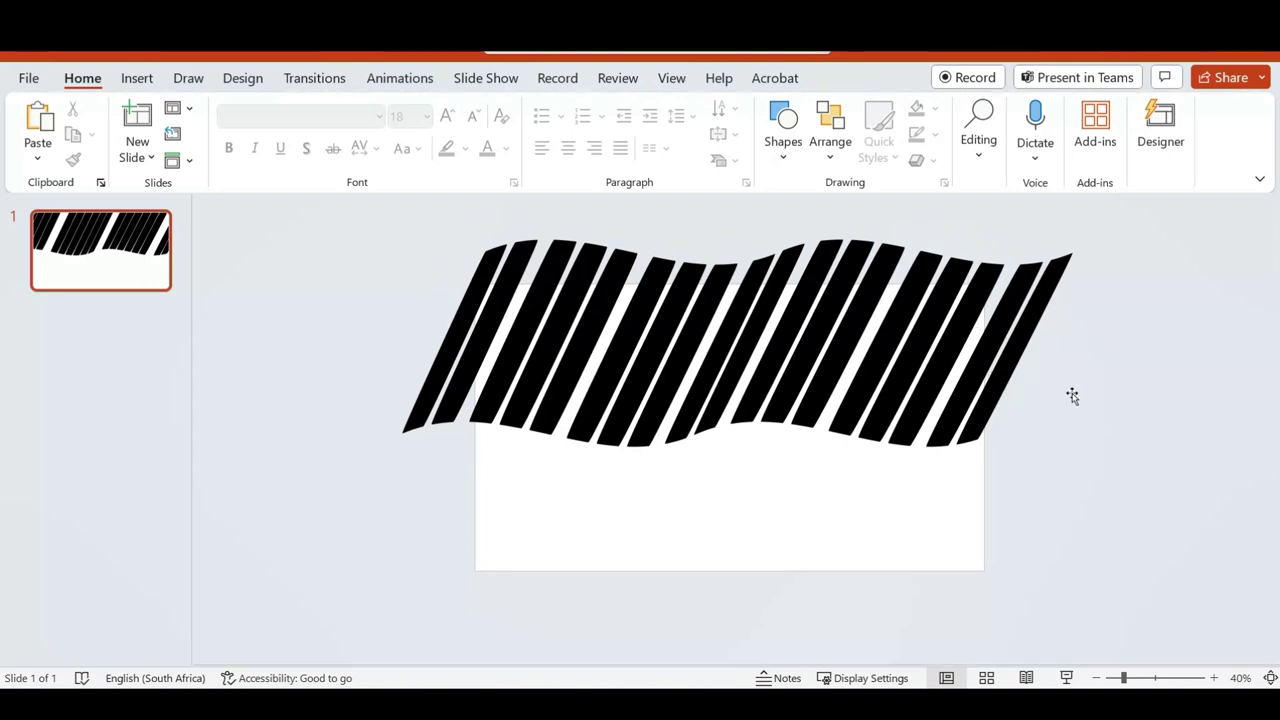
Open Format Text Effects for the striped text and show its Text Fill & Outline settings.
right_click(843, 351)
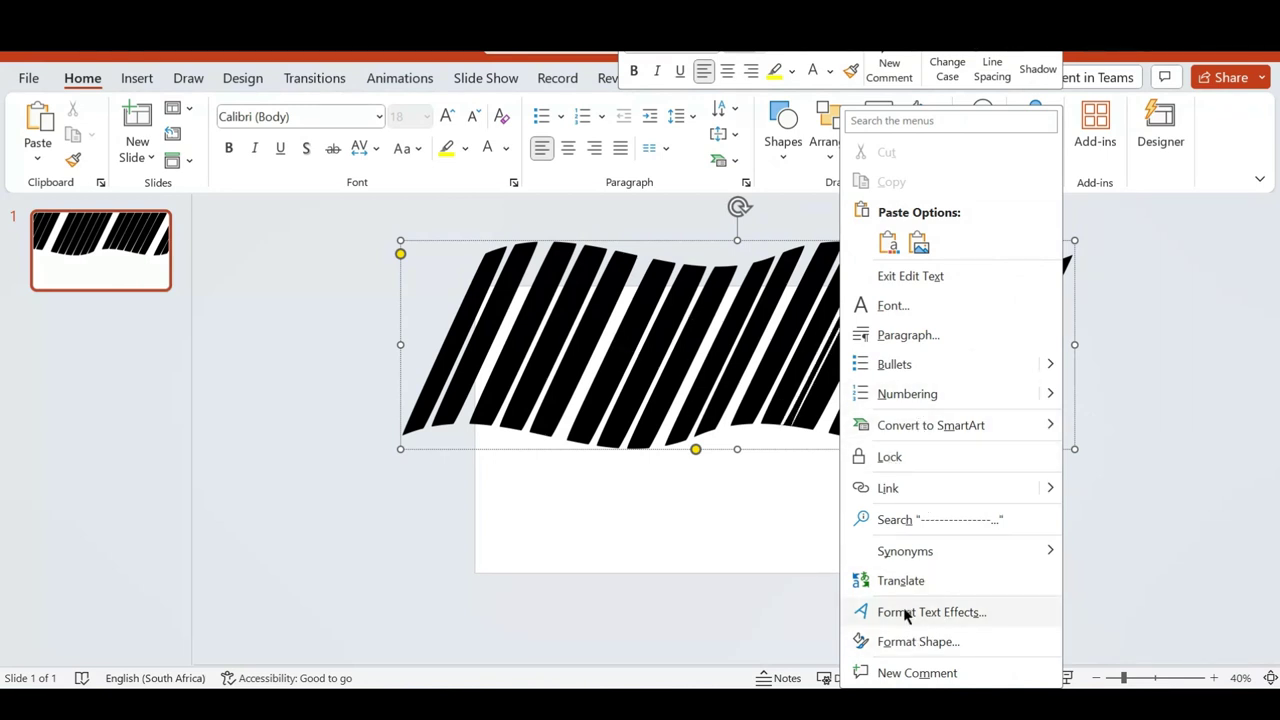
left_click(963, 620)
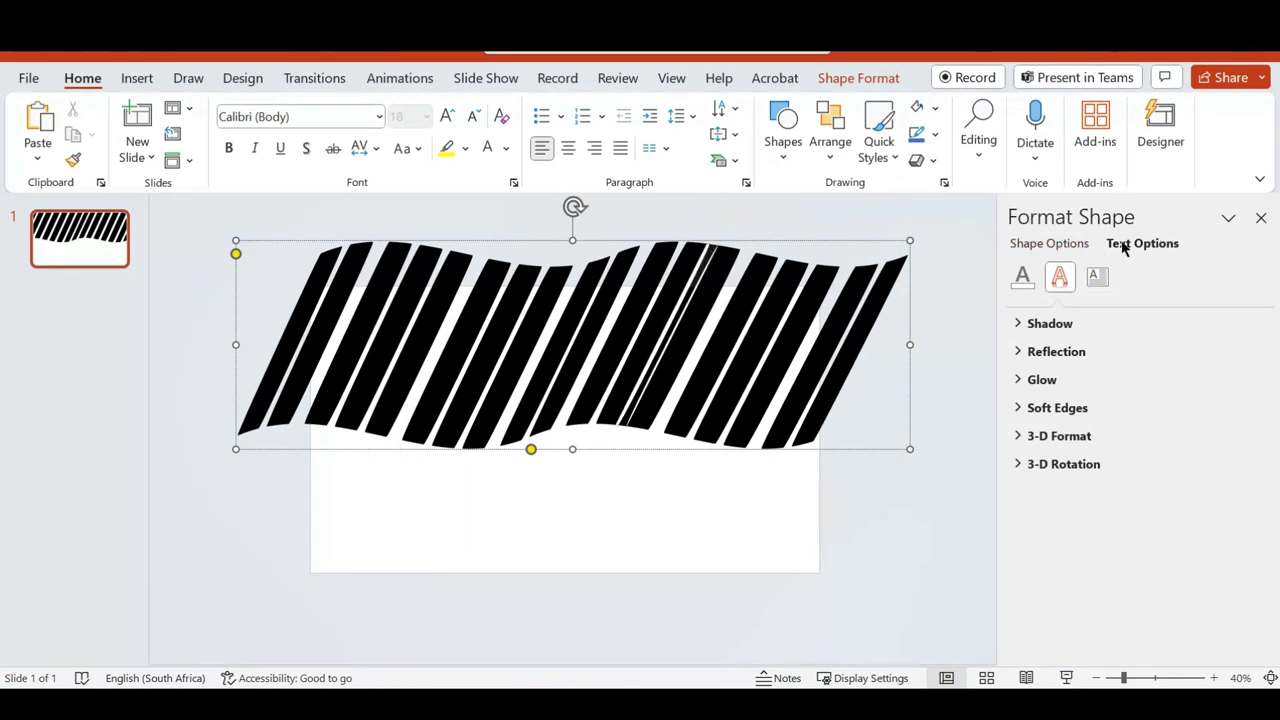
left_click(1023, 280)
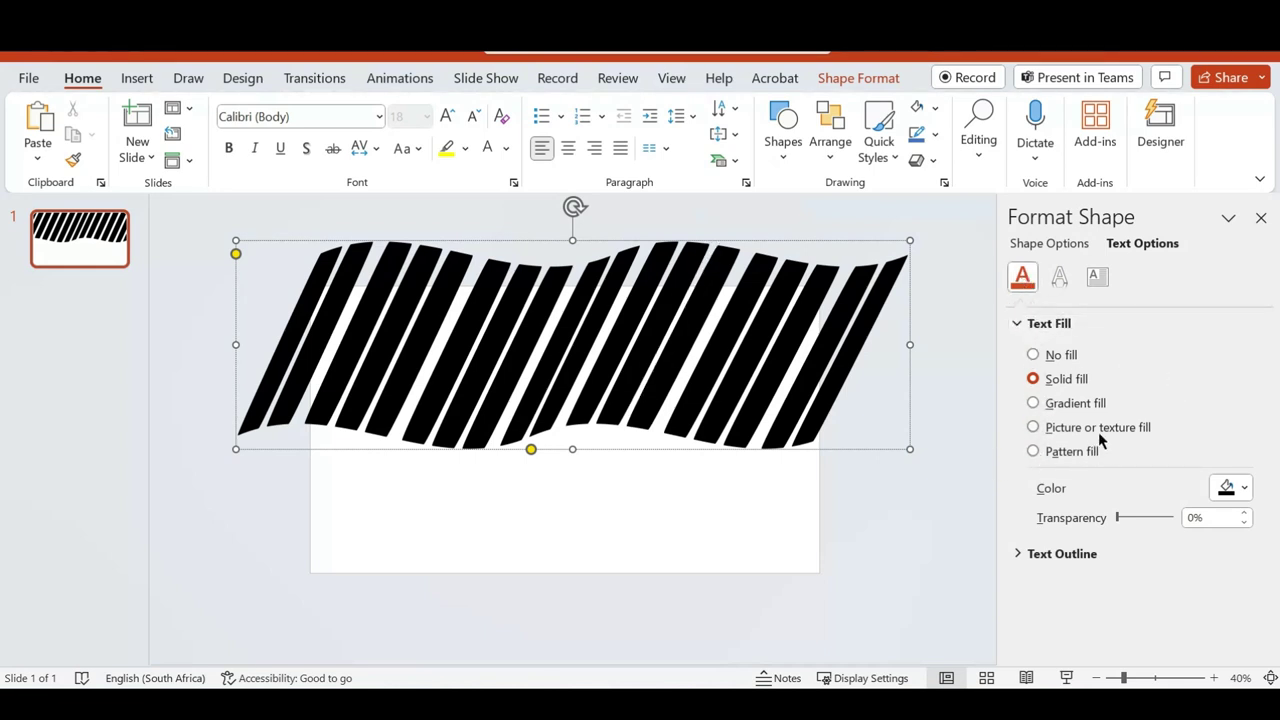
Give the stripes a Picture or texture fill and bring up the Insert Pictures dialog.
left_click(1033, 428)
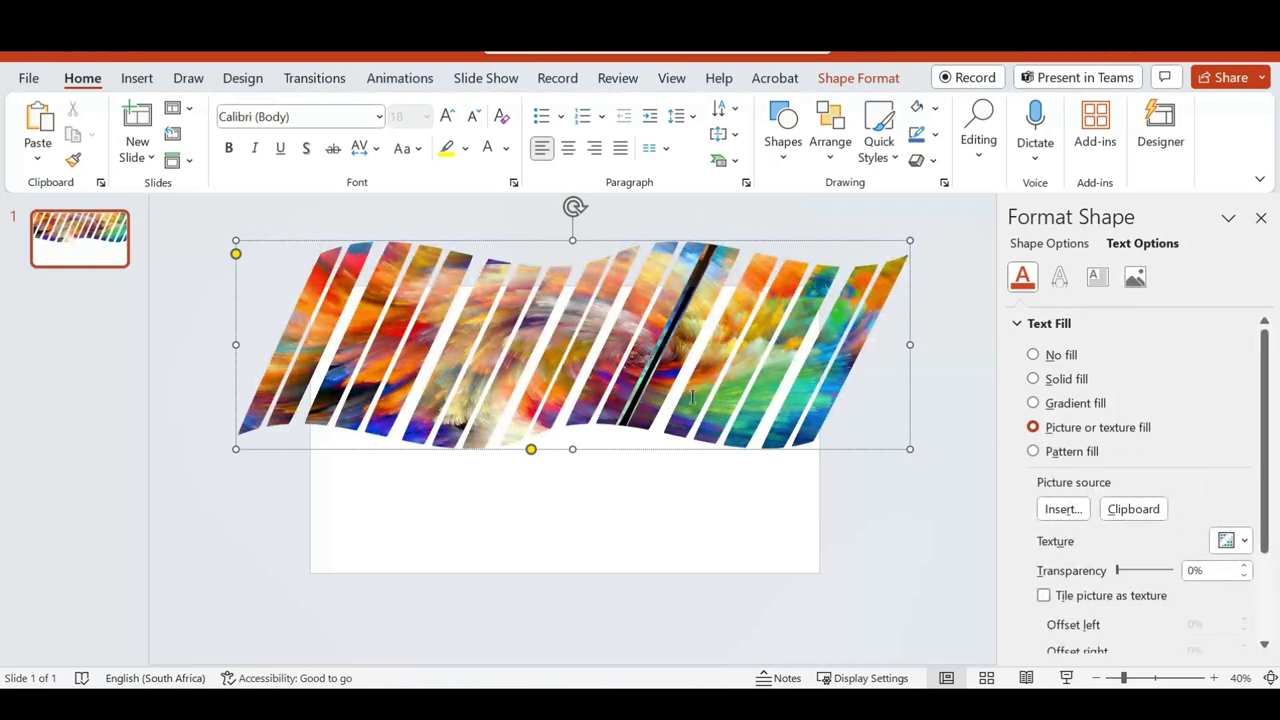
left_click(1061, 510)
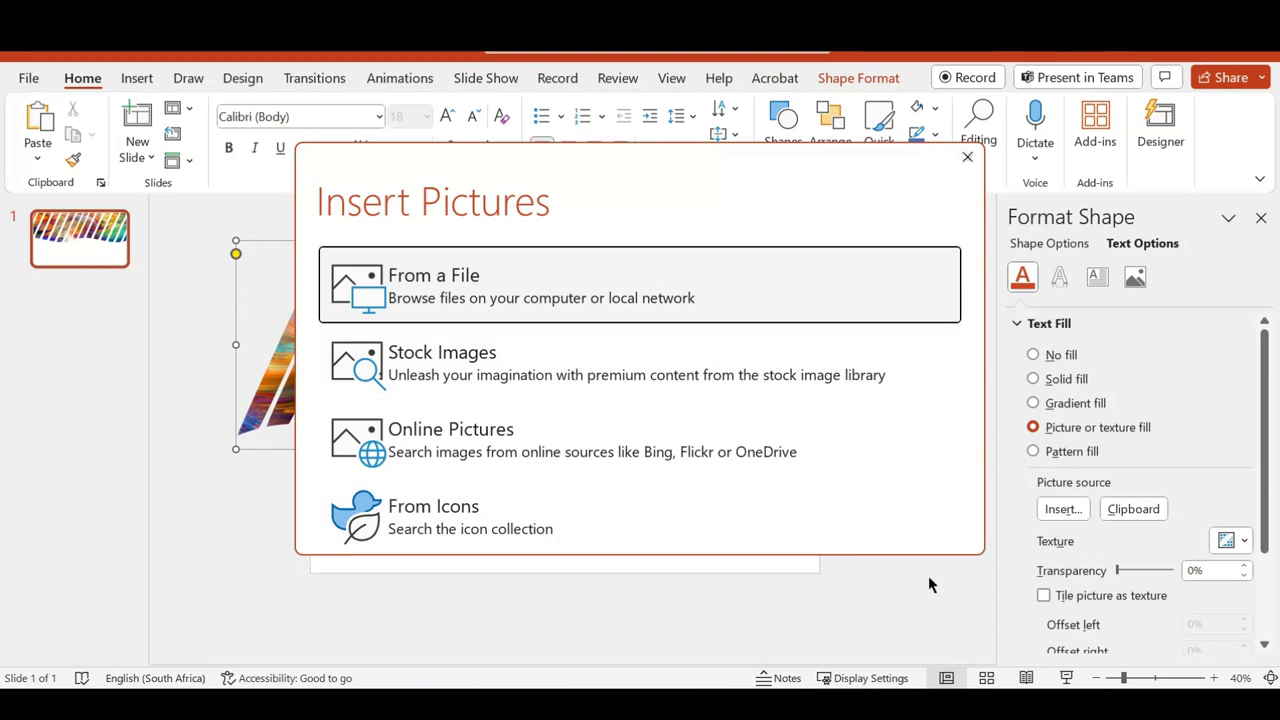
Fill the stripes with the sunset beach photo from a file, then undo to restore the painted fill.
left_click(507, 281)
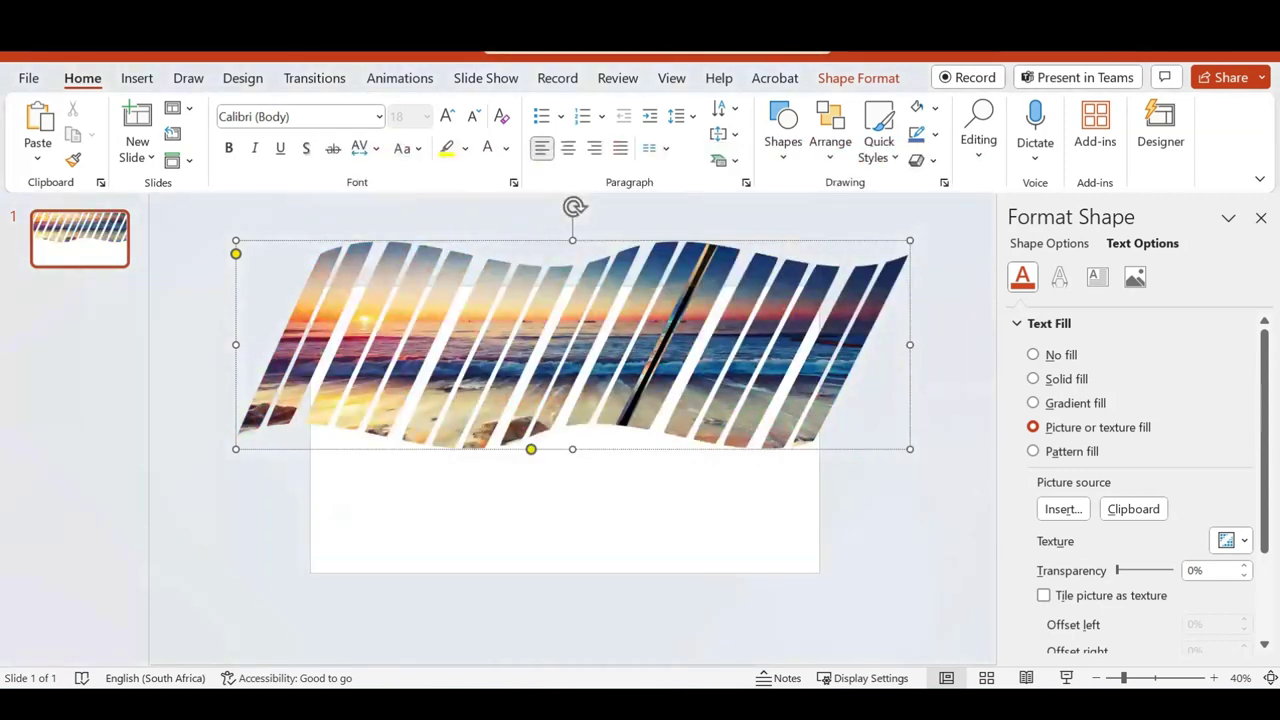
left_click(934, 370)
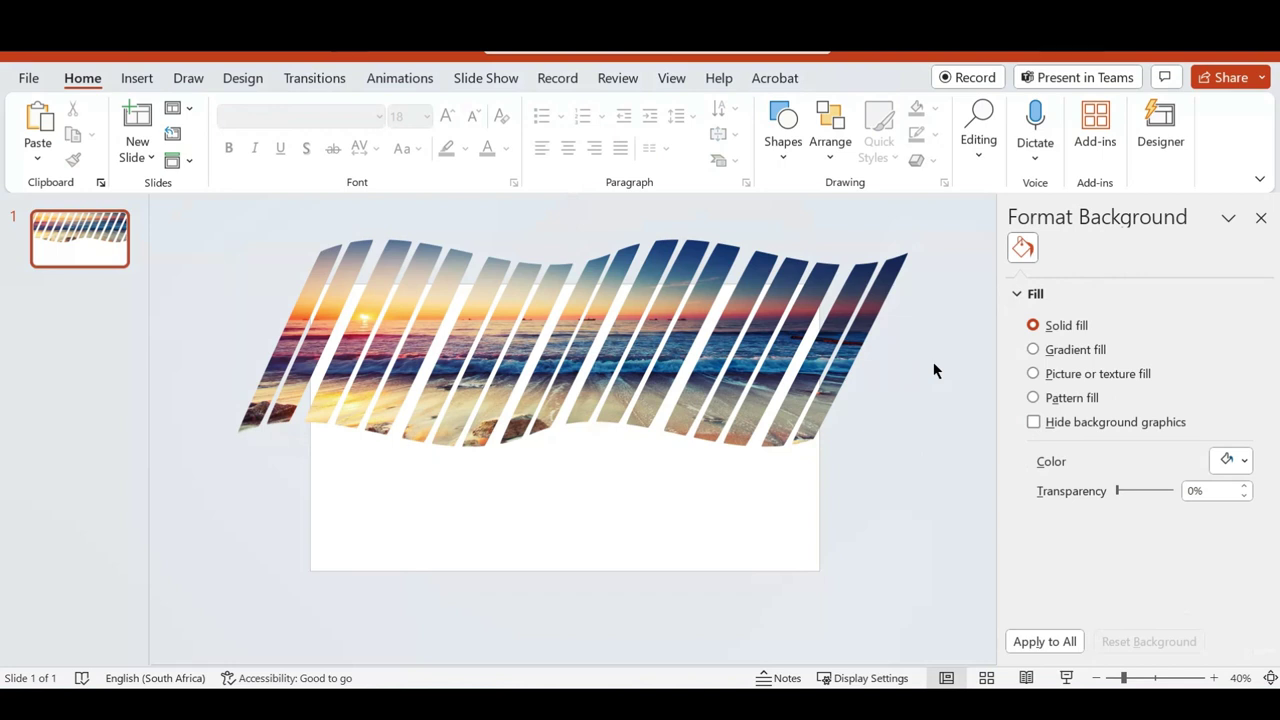
key("ctrl+z")
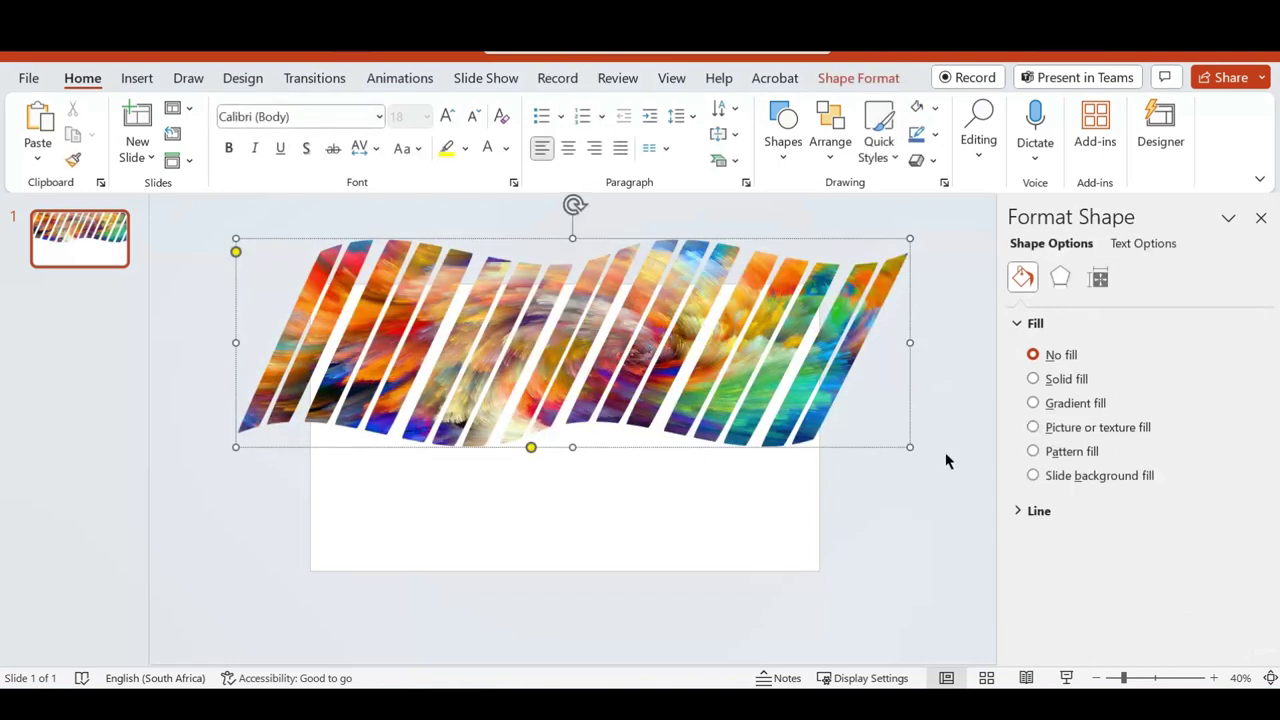